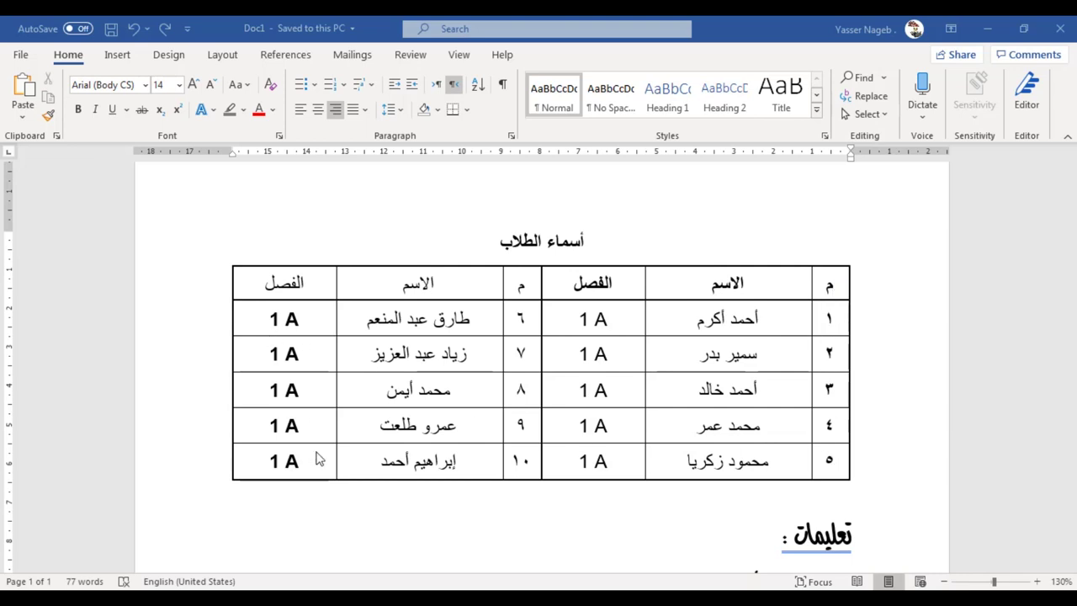
Step: Copy the current text formatting onto the title with Format Painter
{"action": "scroll", "coordinate": [294, 459], "scroll_direction": "down", "scroll_amount": 3}
{"action": "scroll", "coordinate": [294, 459], "scroll_direction": "down", "scroll_amount": 1}
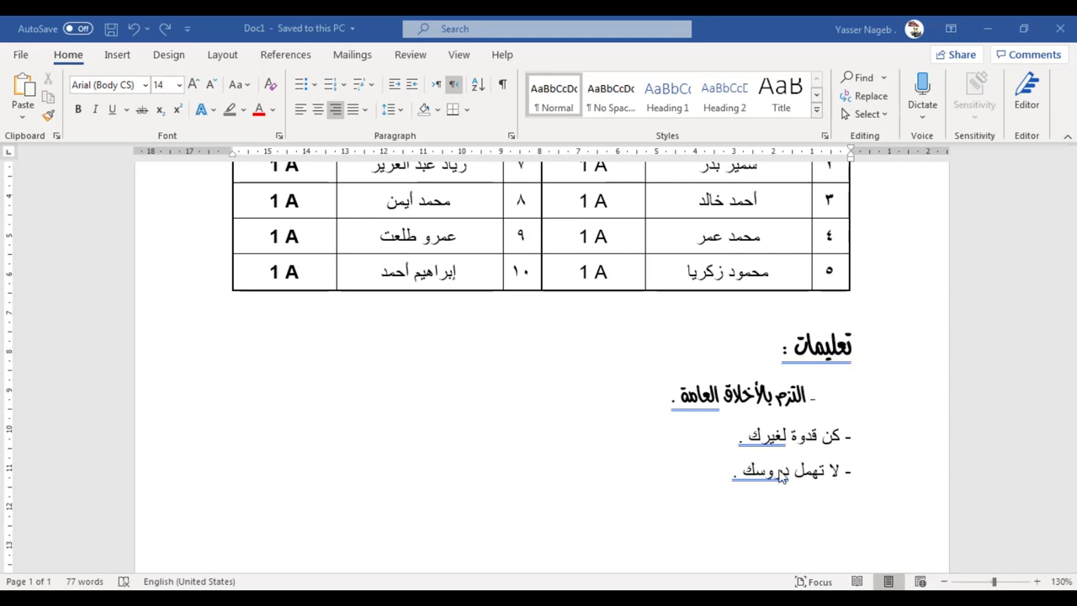
{"action": "scroll", "coordinate": [619, 420], "scroll_direction": "up", "scroll_amount": 1}
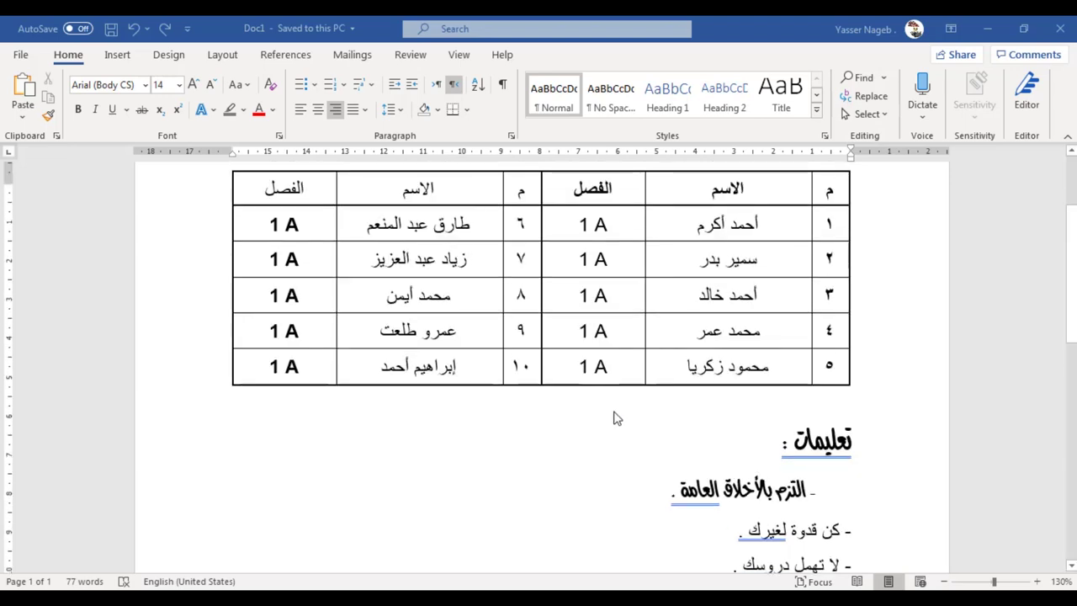
{"action": "scroll", "coordinate": [611, 387], "scroll_direction": "up", "scroll_amount": 2}
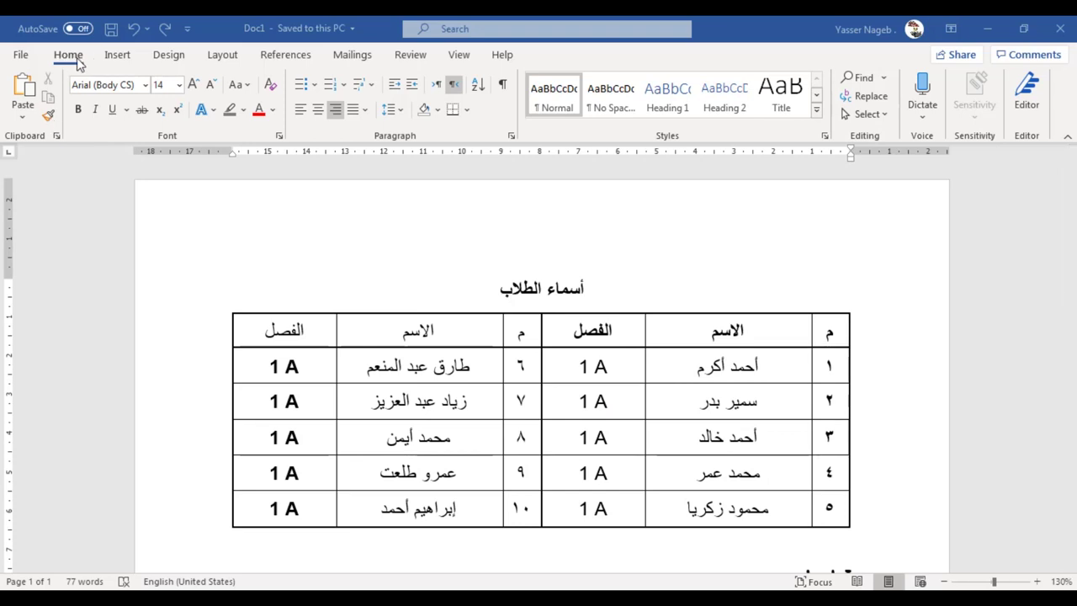
{"action": "left_click", "coordinate": [49, 116]}
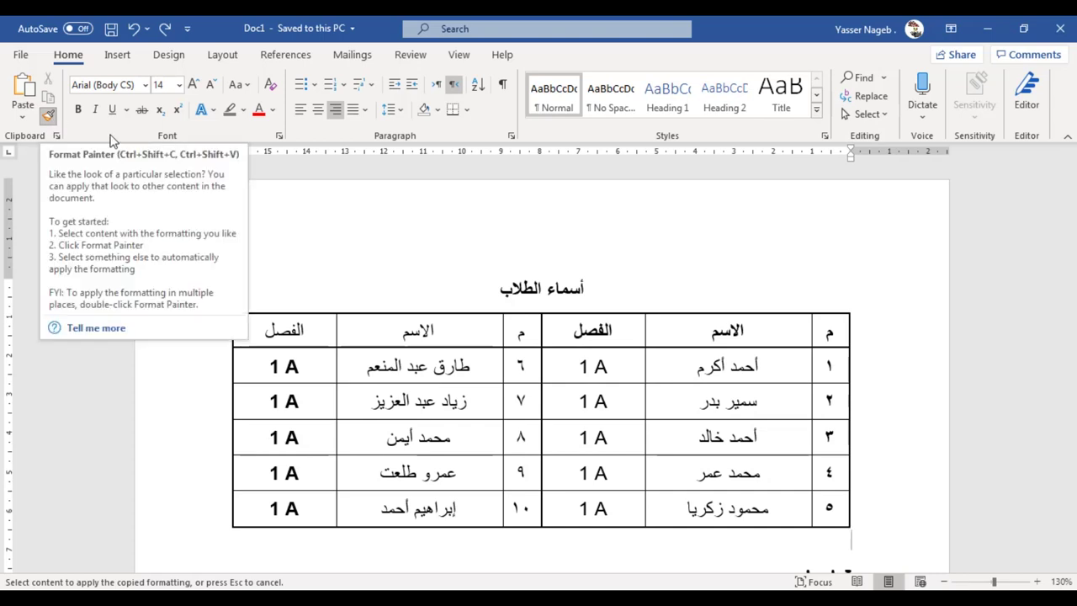
{"action": "left_click", "coordinate": [783, 289]}
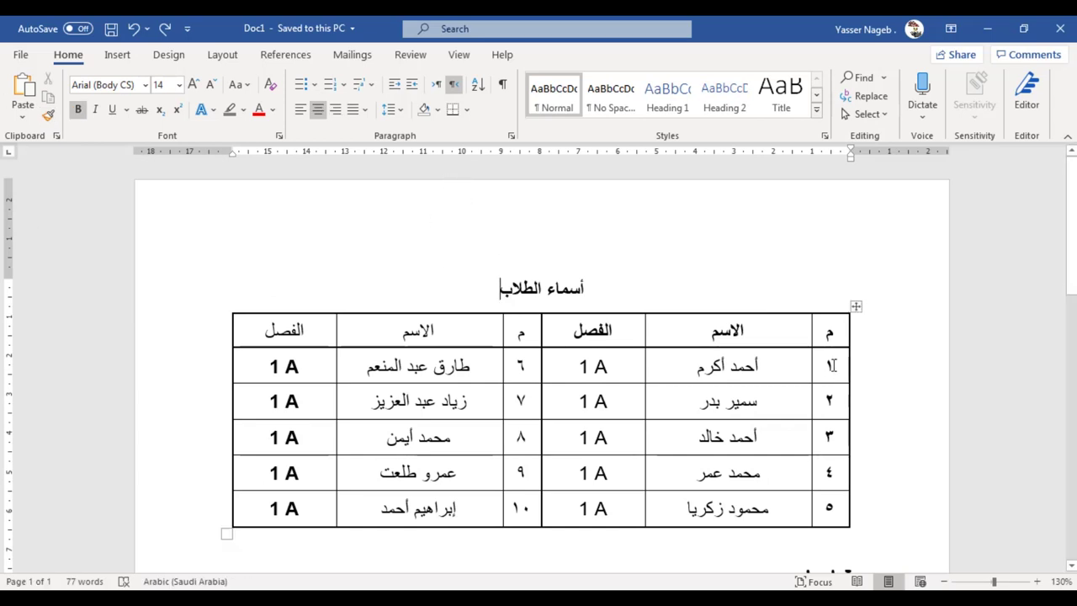
Step: Paint the right header row's bold formatting onto the left header cells الفصل, الاسم and م
{"action": "double_click", "coordinate": [829, 331]}
{"action": "left_click_drag", "start_coordinate": [829, 331], "coordinate": [553, 331]}
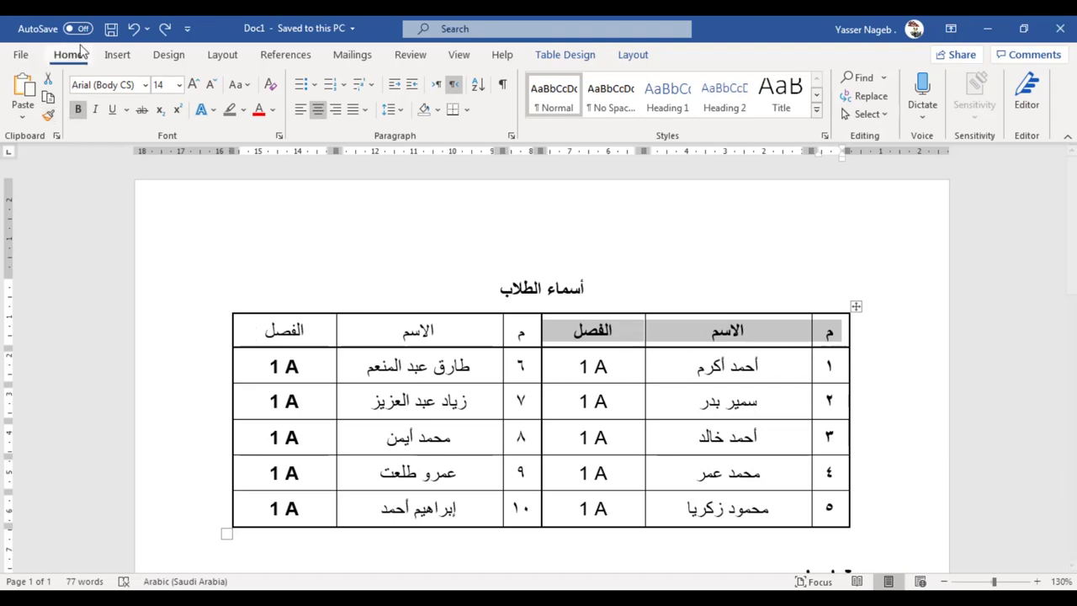
{"action": "left_click", "coordinate": [48, 117]}
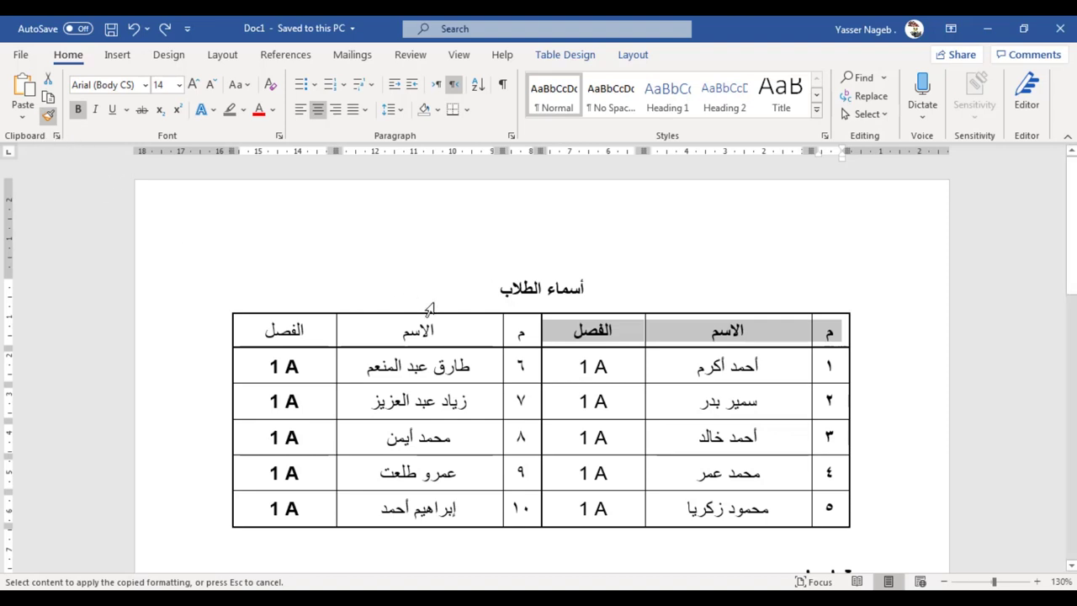
{"action": "left_click_drag", "start_coordinate": [496, 331], "coordinate": [294, 331]}
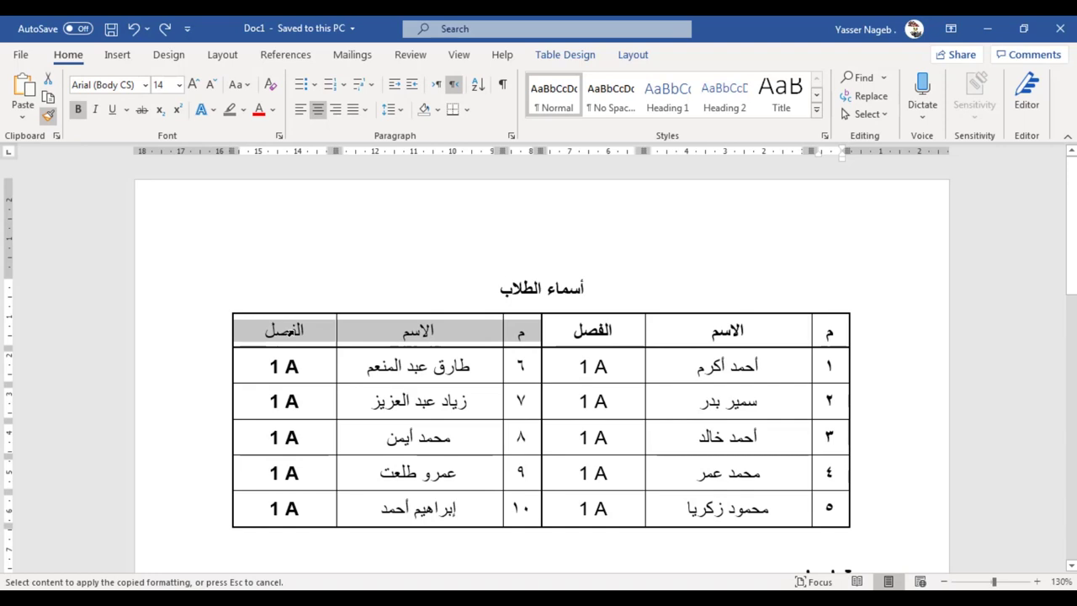
{"action": "left_click_drag", "start_coordinate": [288, 331], "coordinate": [286, 331]}
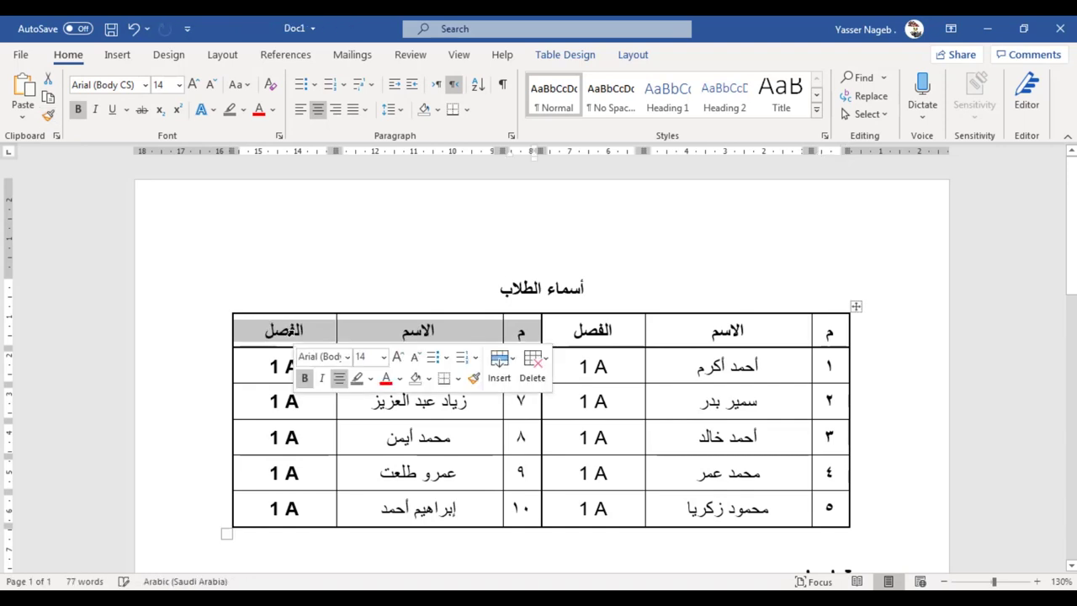
{"action": "left_click", "coordinate": [489, 286]}
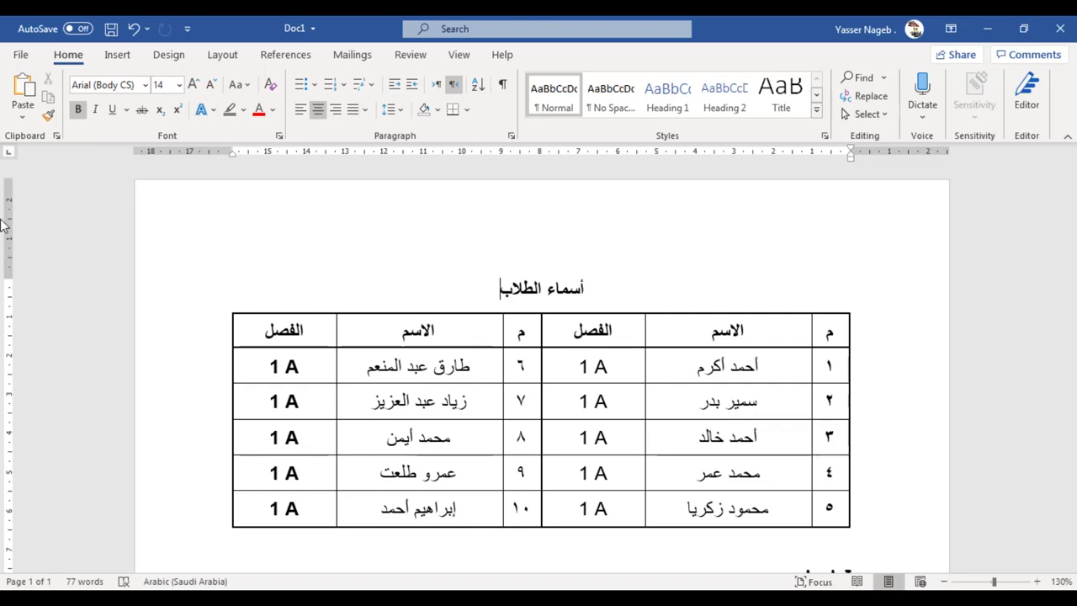
Step: Give the line كن قدوة لغيرك the decorative style of التزم بالأخلاق العامة
{"action": "scroll", "coordinate": [530, 277], "scroll_direction": "down", "scroll_amount": 5}
{"action": "scroll", "coordinate": [637, 314], "scroll_direction": "up", "scroll_amount": 2}
{"action": "scroll", "coordinate": [639, 303], "scroll_direction": "down", "scroll_amount": 1}
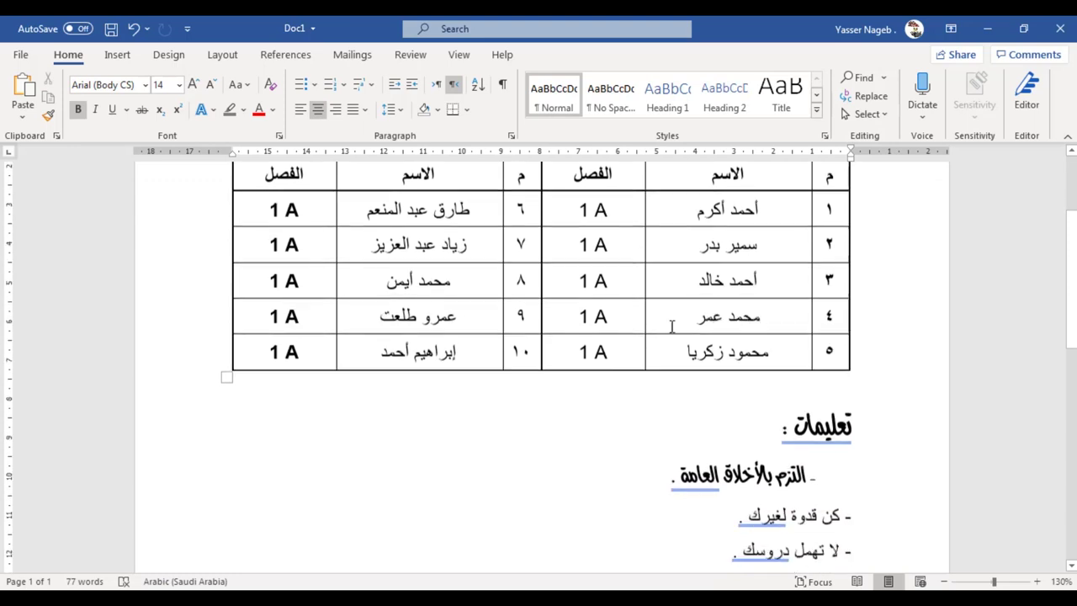
{"action": "scroll", "coordinate": [671, 320], "scroll_direction": "down", "scroll_amount": 5}
{"action": "triple_click", "coordinate": [763, 305]}
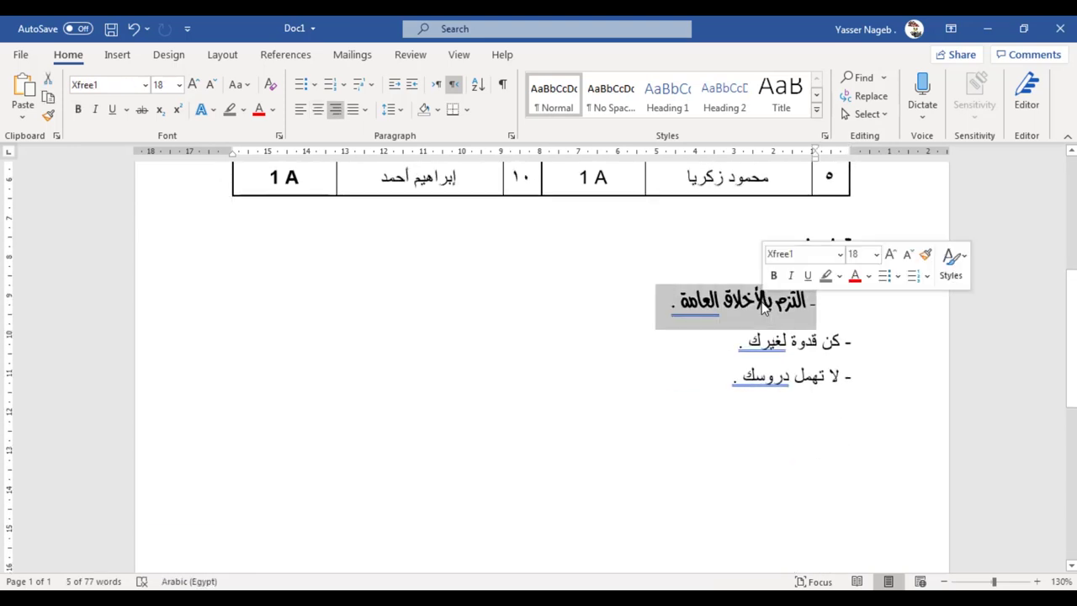
{"action": "left_click", "coordinate": [49, 117]}
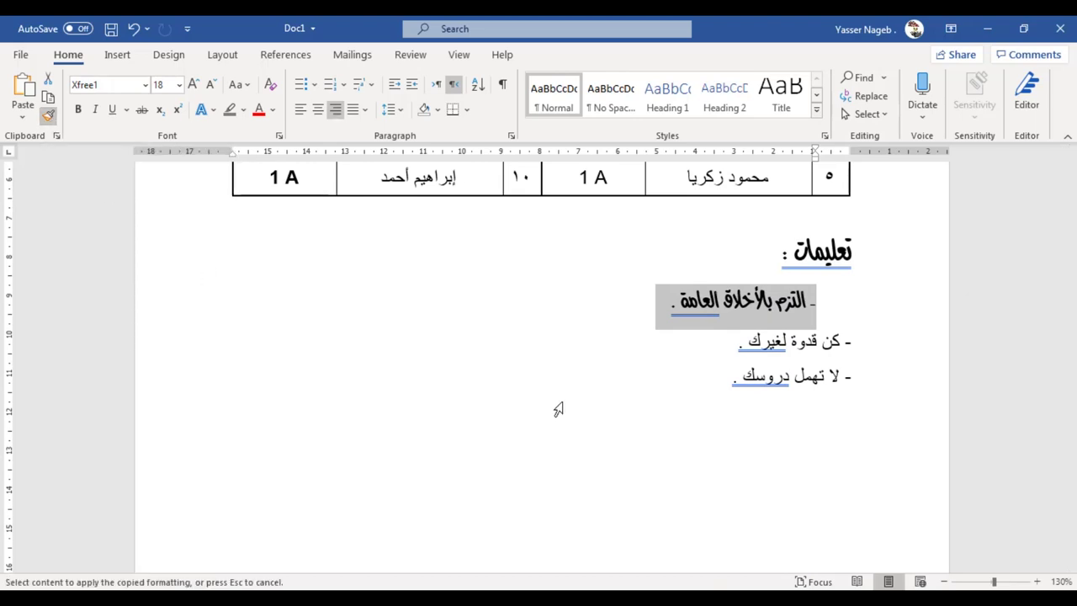
{"action": "left_click", "coordinate": [663, 347]}
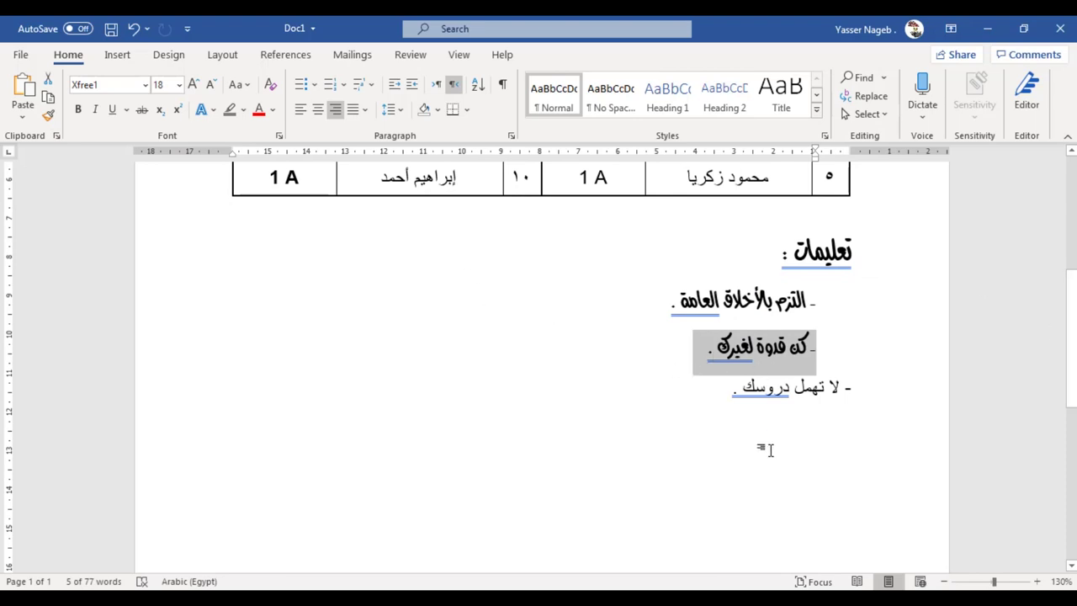
Step: Copy a bold 1 A cell's formatting onto the right table's الفصل column values
{"action": "scroll", "coordinate": [685, 397], "scroll_direction": "up", "scroll_amount": 5}
{"action": "scroll", "coordinate": [482, 417], "scroll_direction": "down", "scroll_amount": 1}
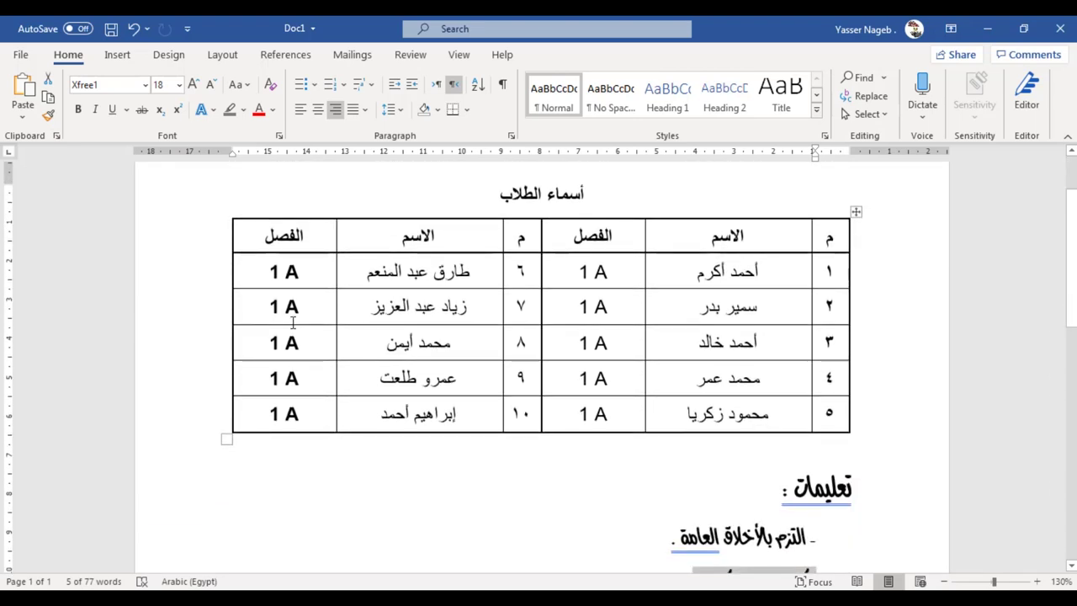
{"action": "left_click", "coordinate": [240, 306]}
{"action": "left_click", "coordinate": [48, 115]}
{"action": "left_click_drag", "start_coordinate": [569, 273], "coordinate": [578, 408]}
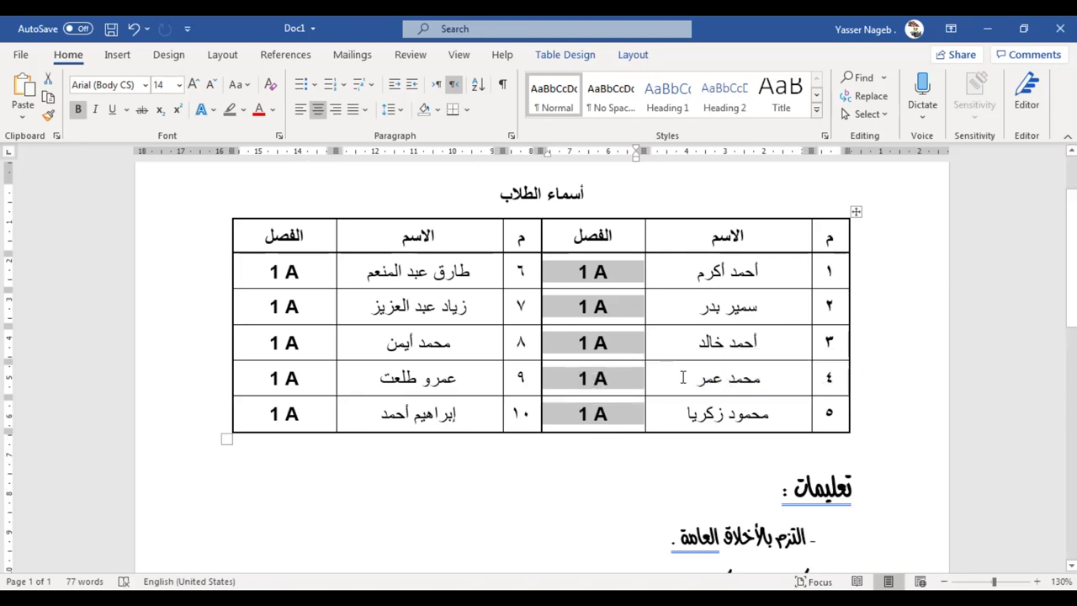
{"action": "scroll", "coordinate": [707, 362], "scroll_direction": "down", "scroll_amount": 2}
{"action": "scroll", "coordinate": [716, 356], "scroll_direction": "down", "scroll_amount": 2}
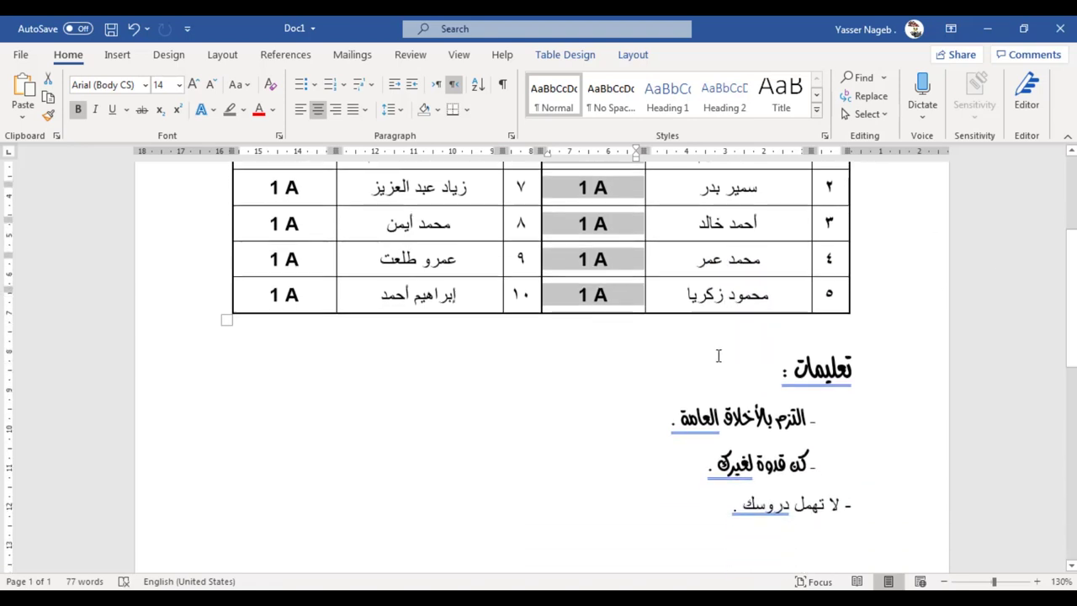
{"action": "scroll", "coordinate": [379, 457], "scroll_direction": "up", "scroll_amount": 4}
{"action": "left_click", "coordinate": [378, 457]}
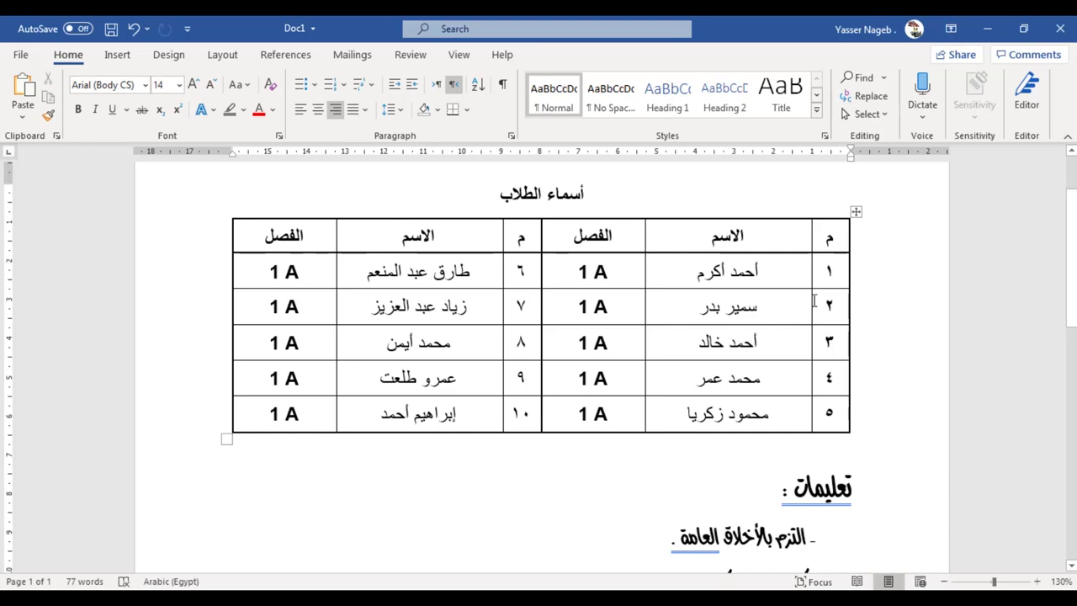
Step: Copy the plain style of لا تهمل دروسك onto the line كن قدوة لغيرك
{"action": "scroll", "coordinate": [622, 519], "scroll_direction": "down", "scroll_amount": 3}
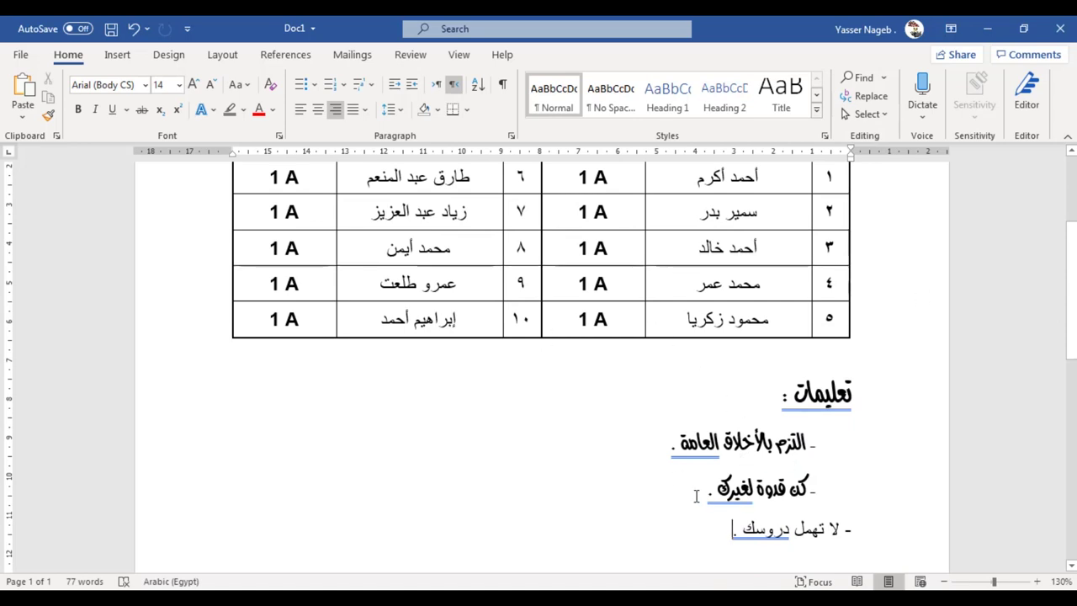
{"action": "left_click_drag", "start_coordinate": [696, 496], "coordinate": [825, 448]}
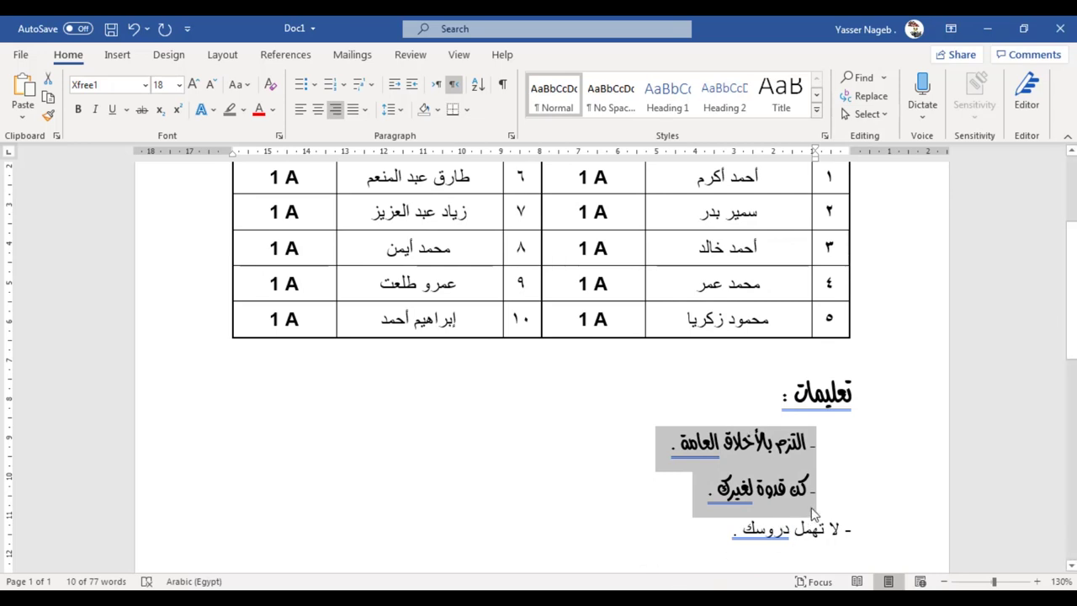
{"action": "triple_click", "coordinate": [770, 529]}
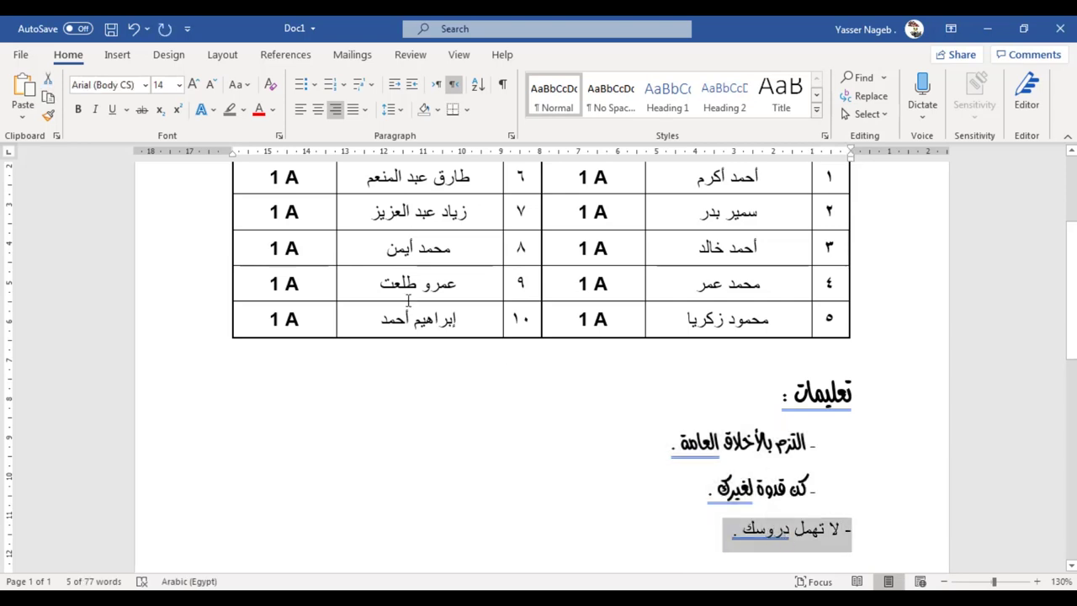
{"action": "left_click", "coordinate": [48, 115]}
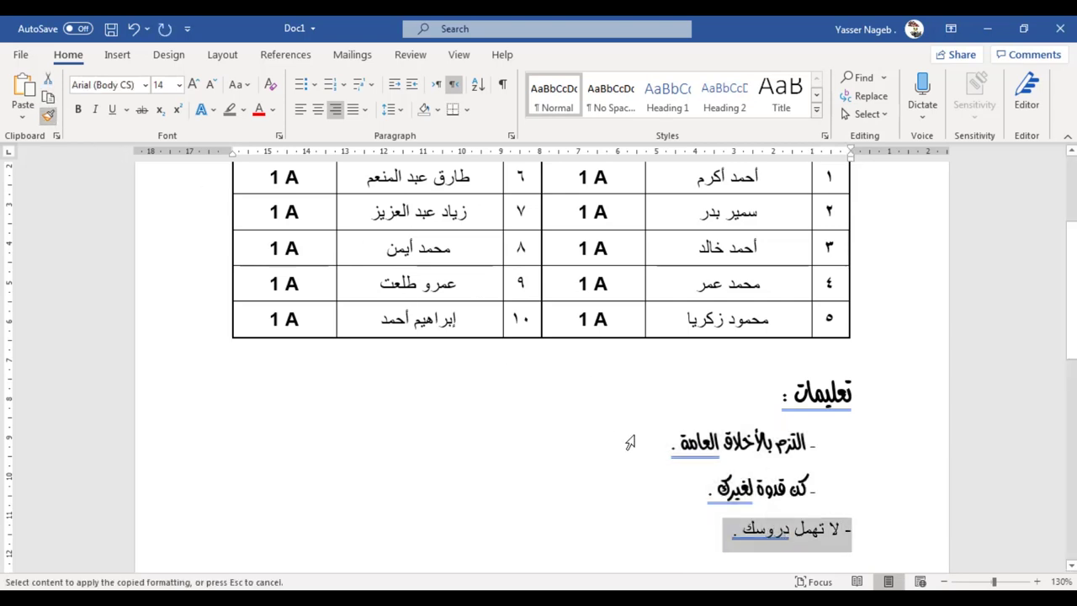
{"action": "left_click", "coordinate": [620, 498]}
{"action": "left_click", "coordinate": [623, 489]}
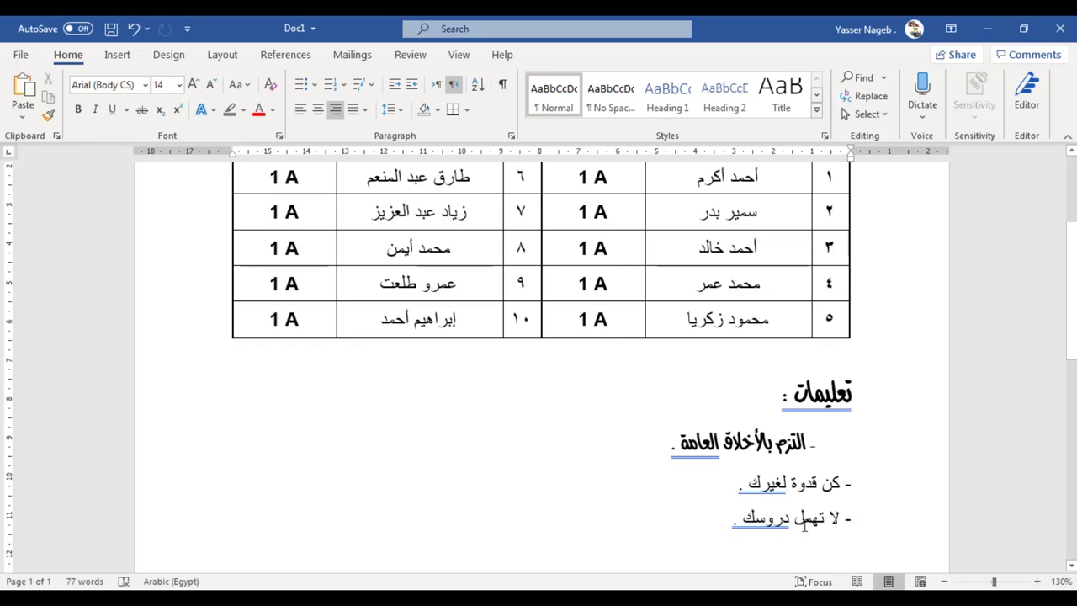
Step: Clear all formatting from the line التزم بالأخلاق العامة, leaving small plain text
{"action": "left_click", "coordinate": [726, 447]}
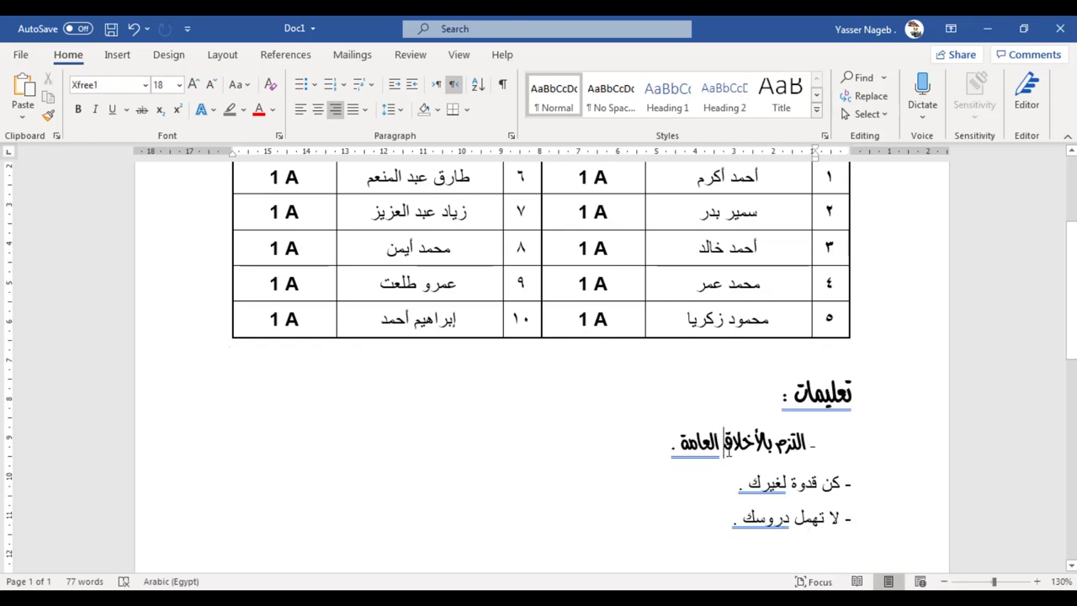
{"action": "triple_click", "coordinate": [728, 449]}
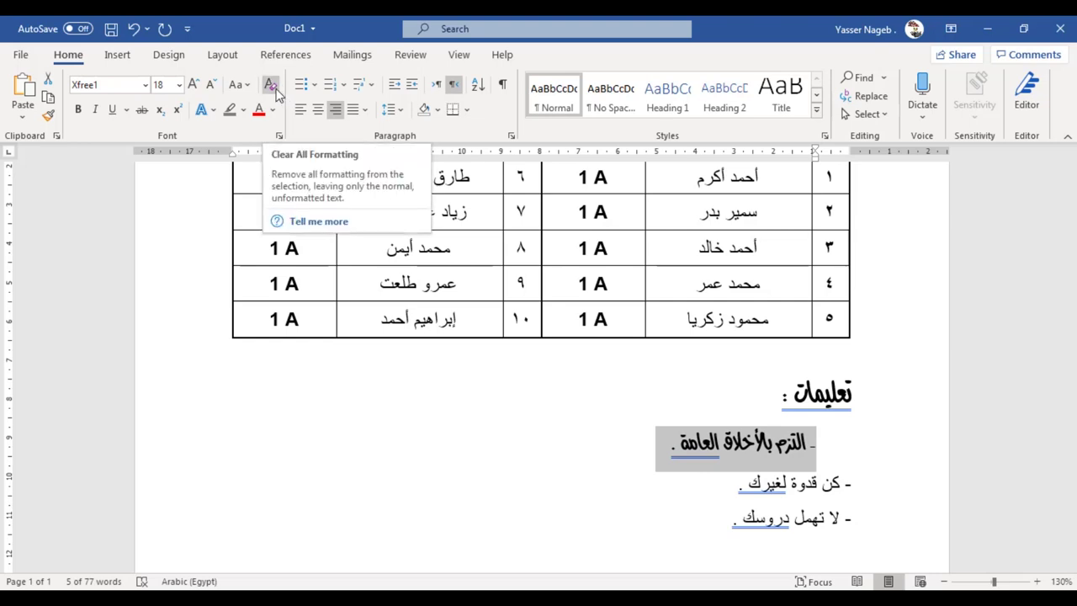
{"action": "left_click", "coordinate": [270, 85]}
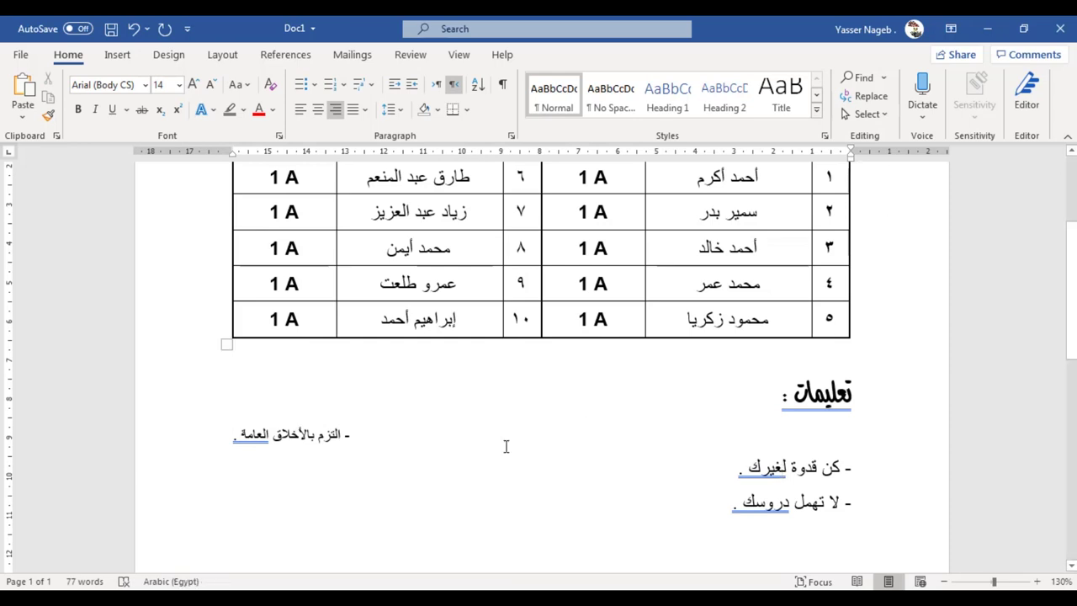
Step: Set the first instruction line right-to-left, match it to كن قدوة لغيرك, then clear instruction formatting
{"action": "left_click", "coordinate": [318, 431]}
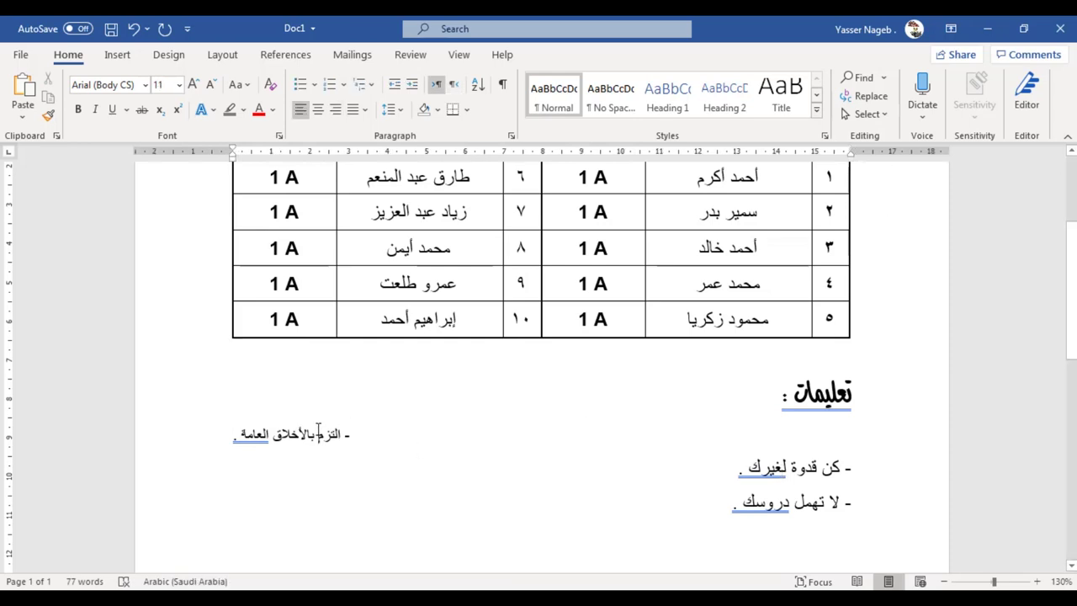
{"action": "key", "text": "ctrl+shift"}
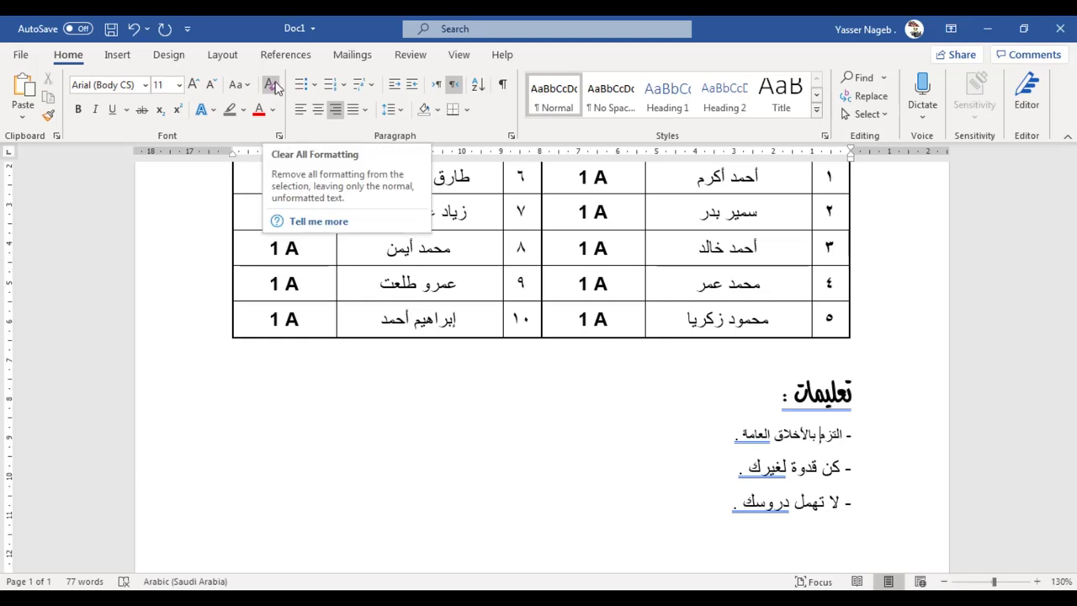
{"action": "triple_click", "coordinate": [797, 472]}
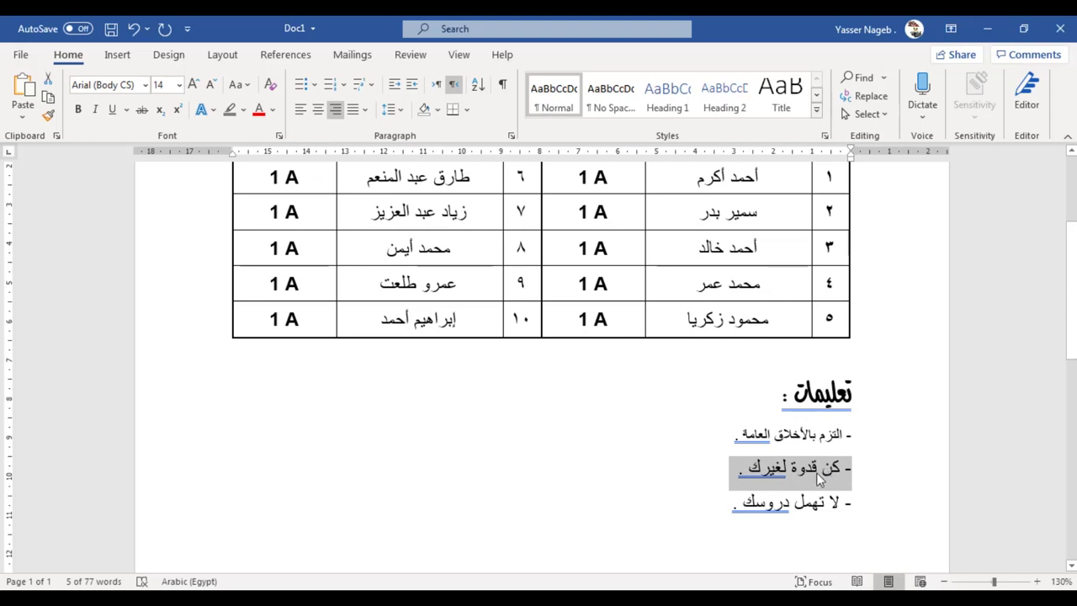
{"action": "left_click", "coordinate": [48, 115]}
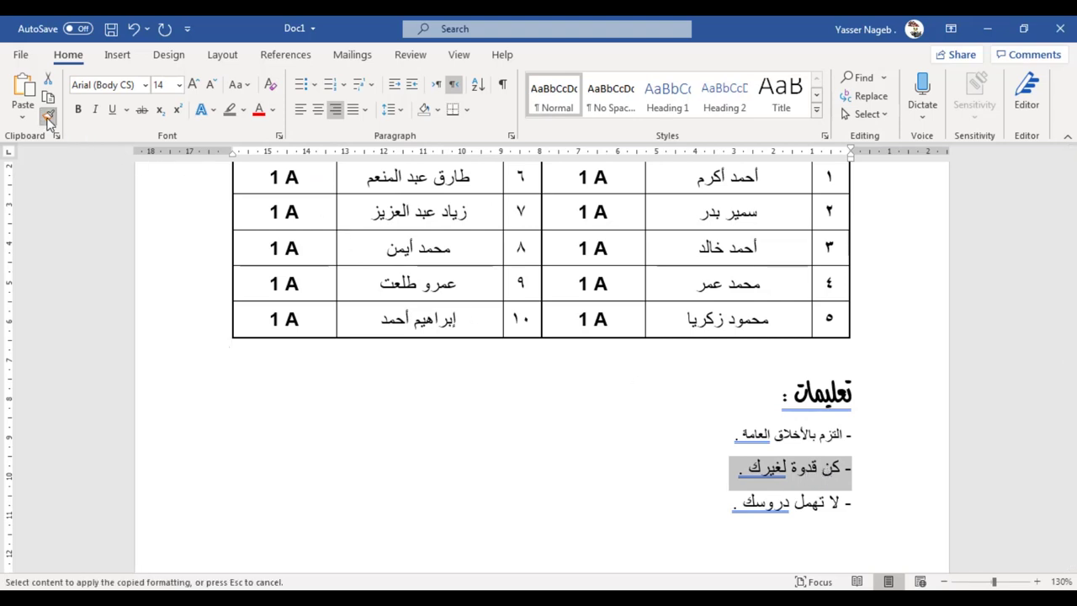
{"action": "left_click_drag", "start_coordinate": [693, 446], "coordinate": [641, 460]}
{"action": "left_click", "coordinate": [641, 460]}
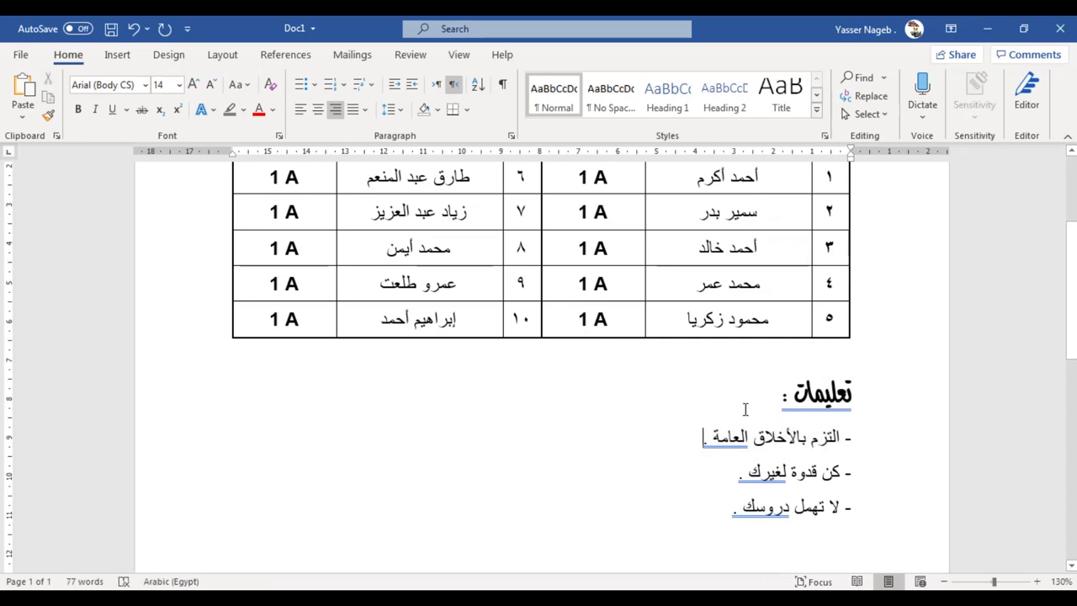
{"action": "left_click", "coordinate": [271, 87]}
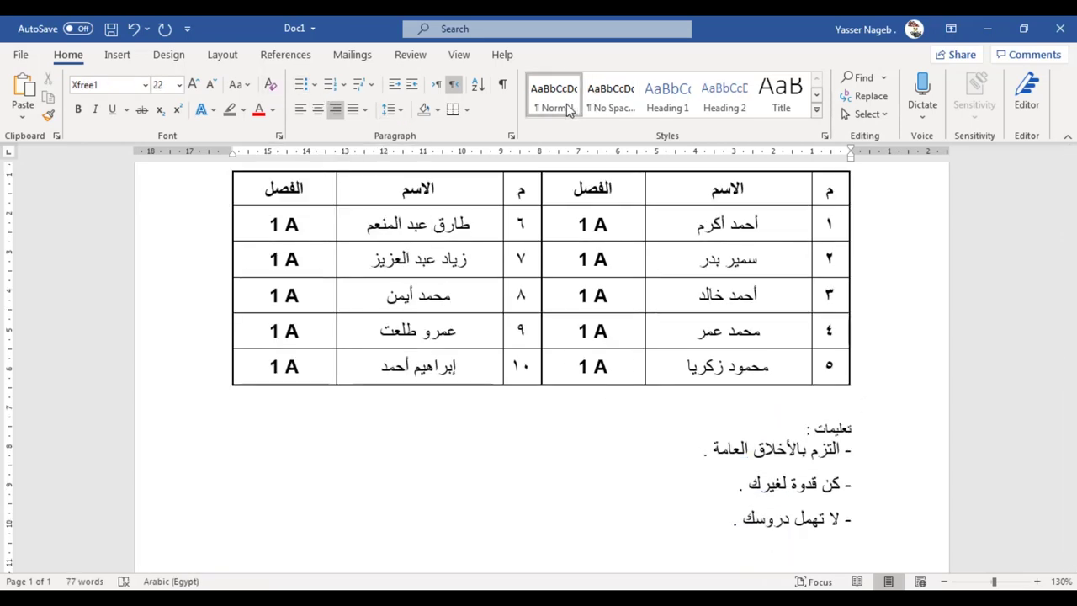
Step: Undo the Clear Formatting so the تعليمات heading regains its large decorative style
{"action": "key", "text": "ctrl+z"}
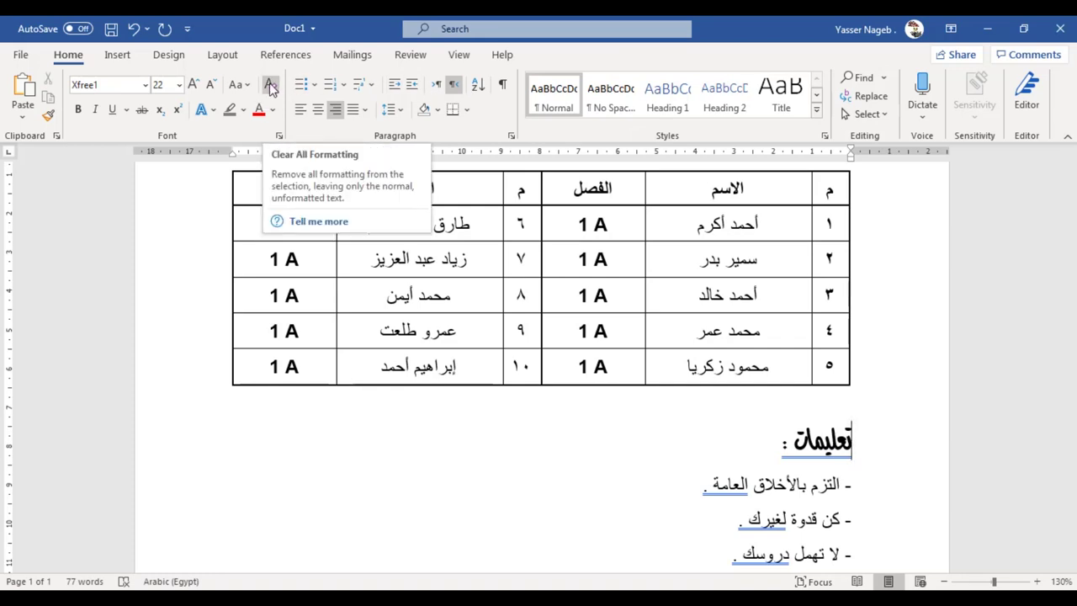
{"action": "left_click_drag", "start_coordinate": [764, 446], "coordinate": [851, 441]}
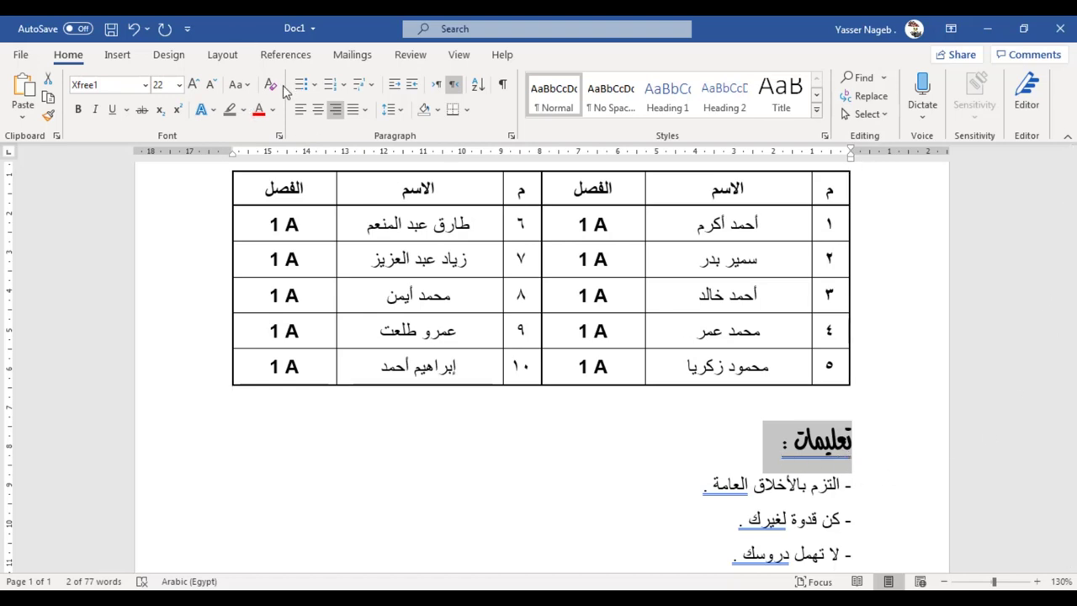
{"action": "left_click", "coordinate": [737, 458]}
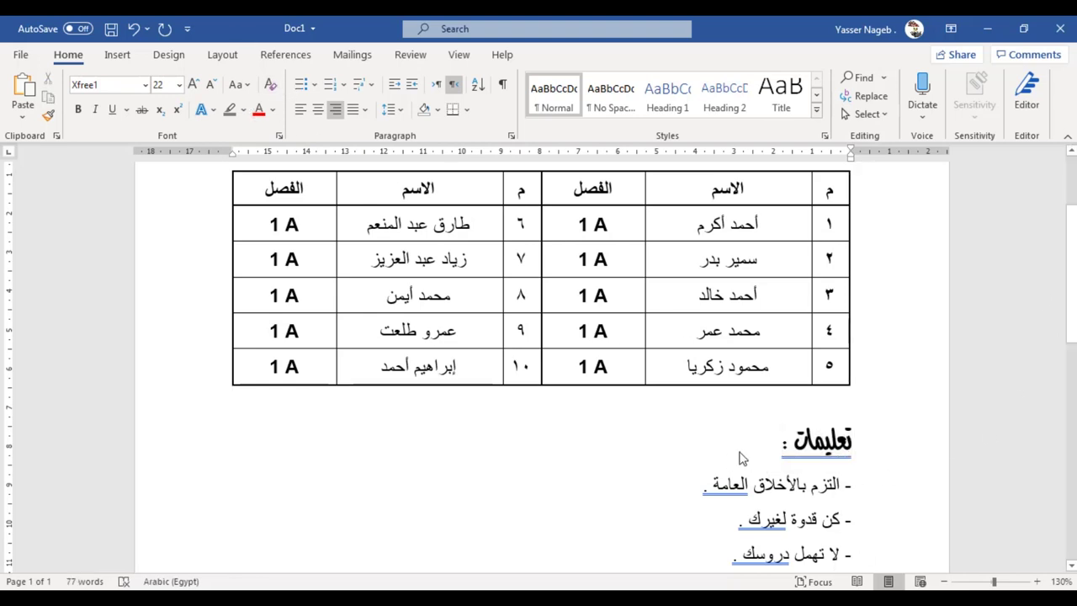